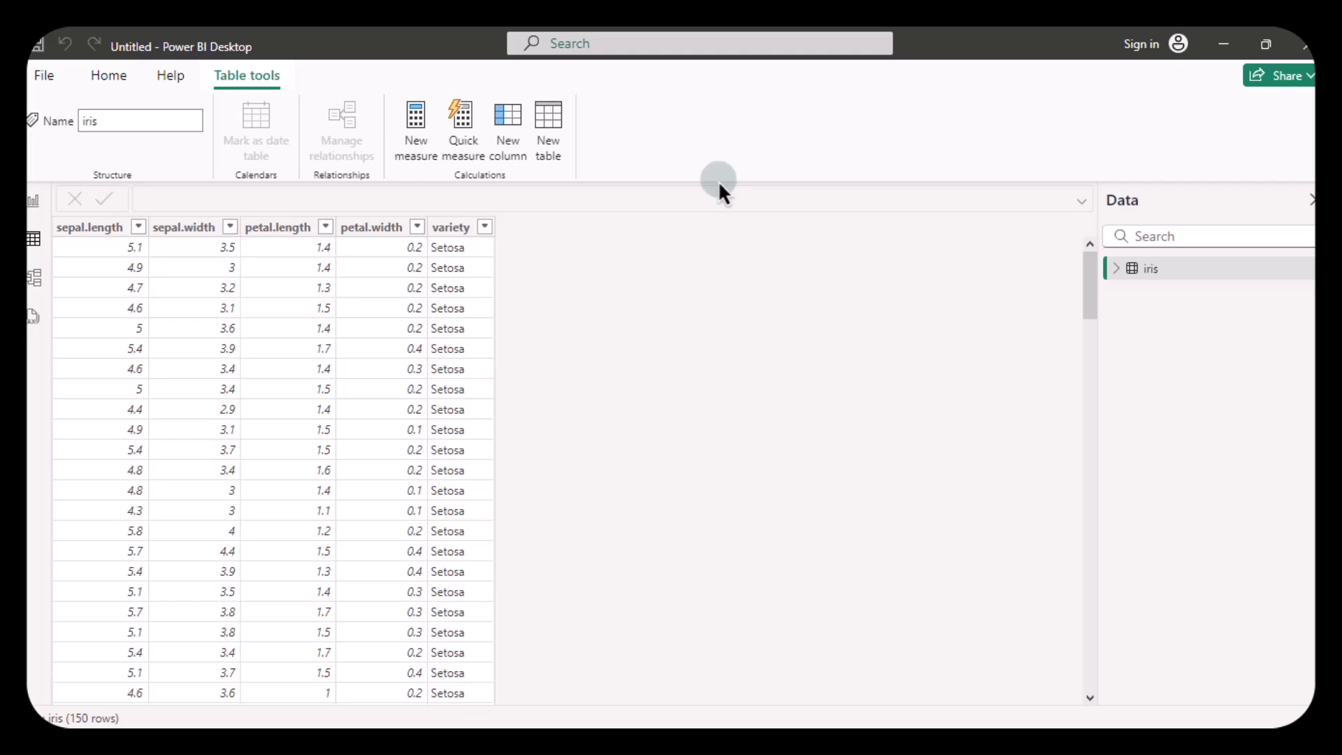
Step: Switch from the iris table data to the empty report canvas
click(36, 209)
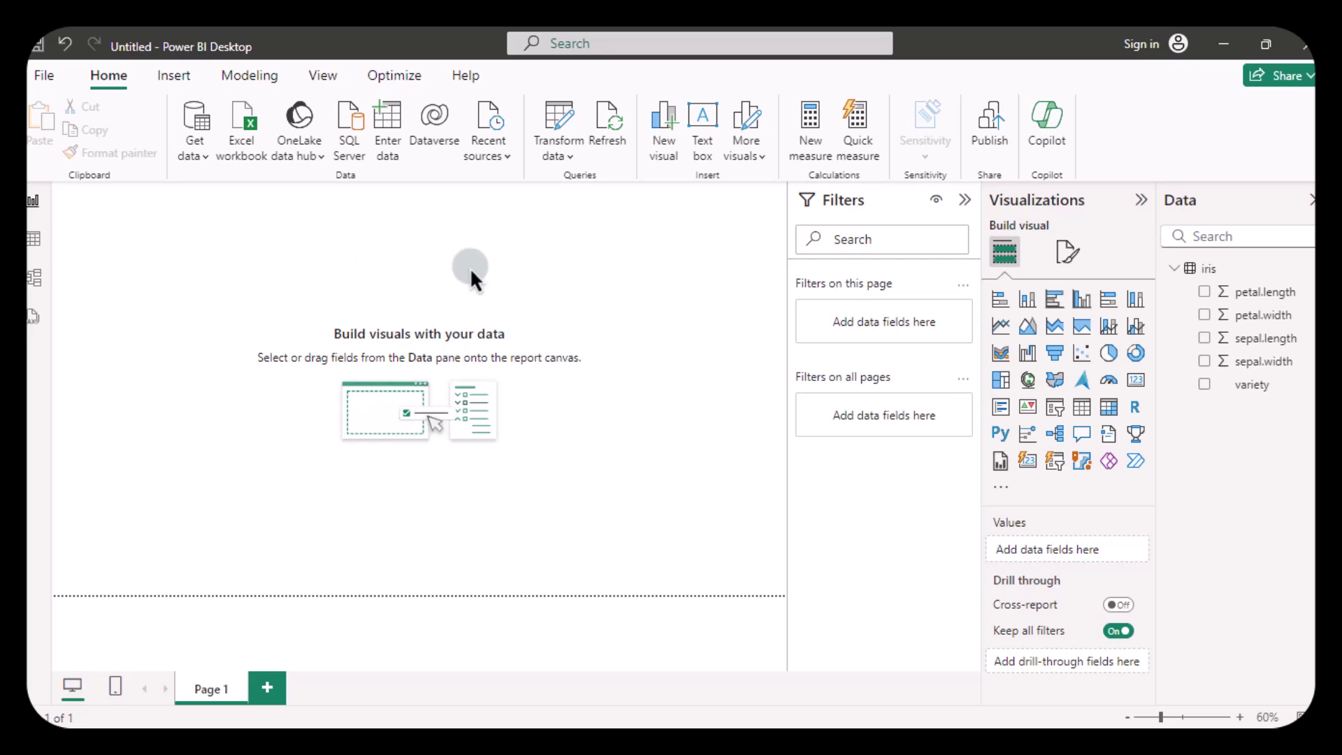
Step: Add a canvas-filling scatter chart with sepal.width on X Axis and sepal.length on Y Axis
click(1081, 353)
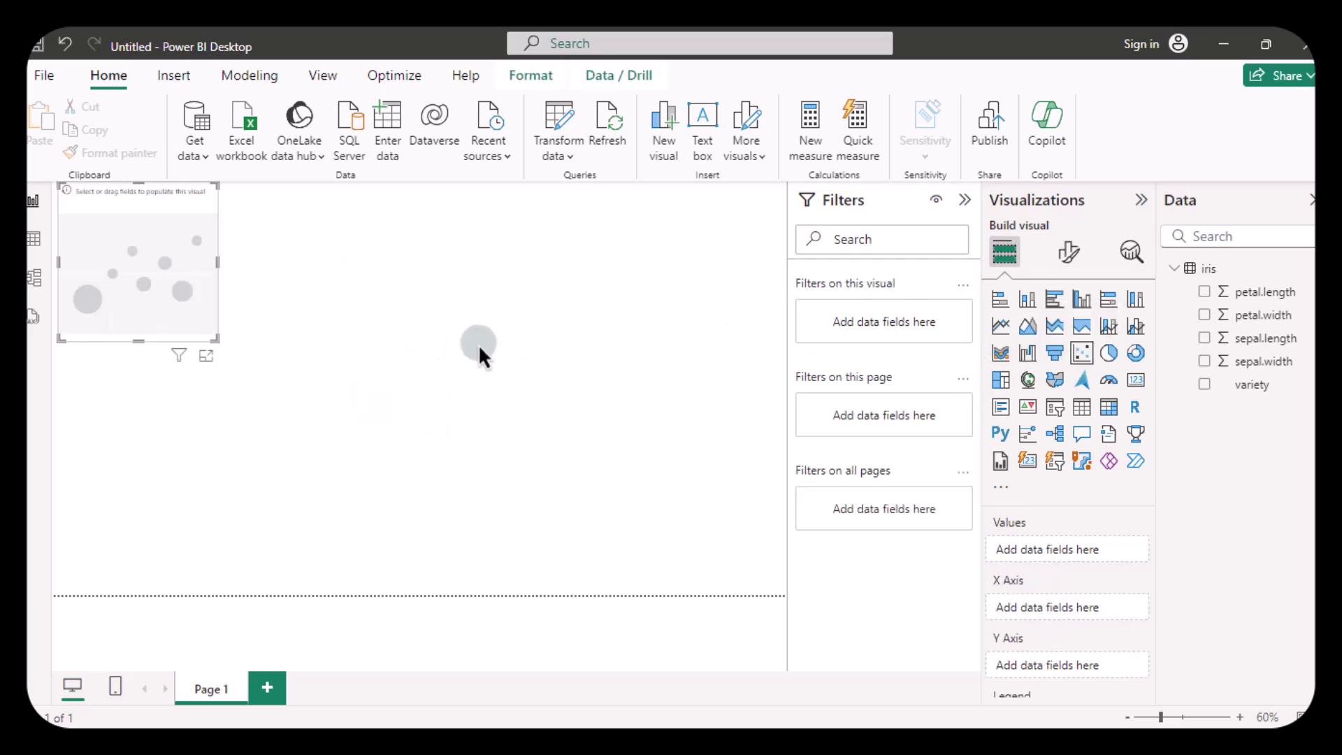
drag(214, 339, 871, 673)
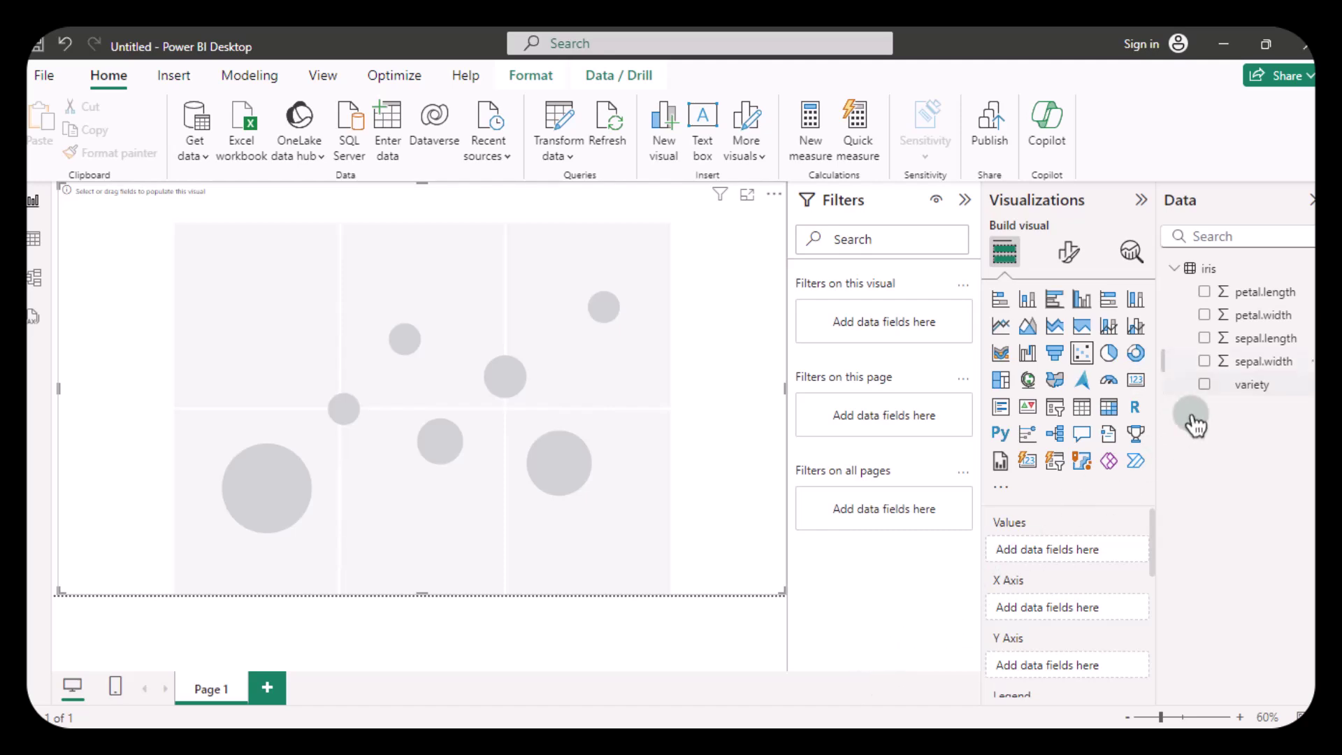
drag(1248, 362, 1068, 608)
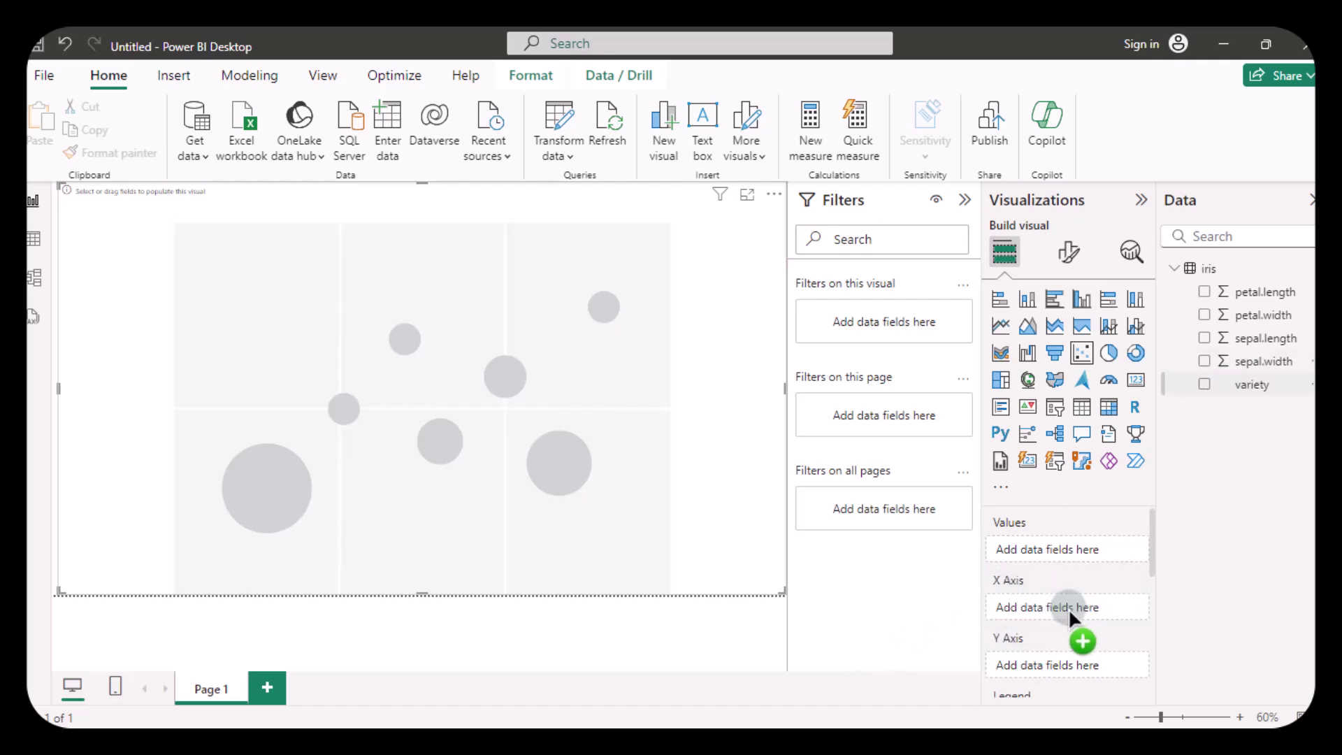
drag(1252, 338, 1072, 636)
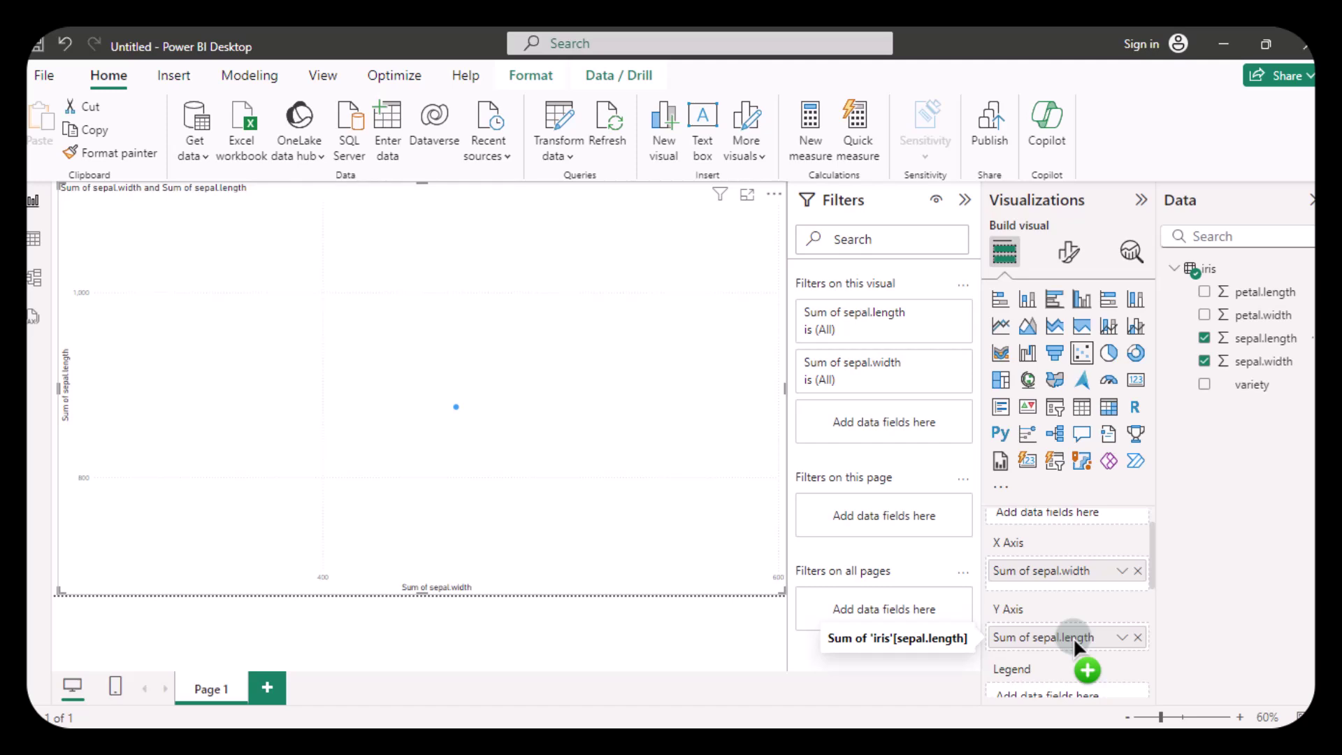
drag(1072, 636, 1072, 636)
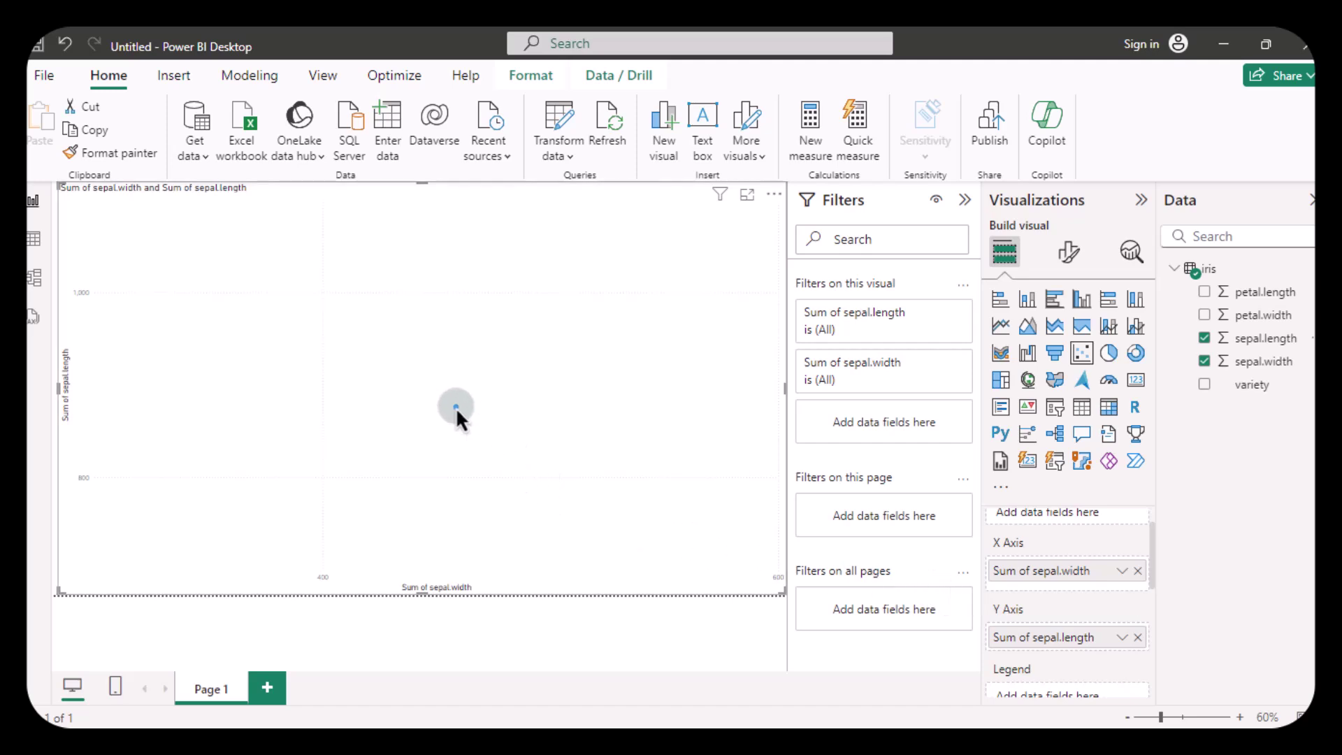
mouse_move(456, 407)
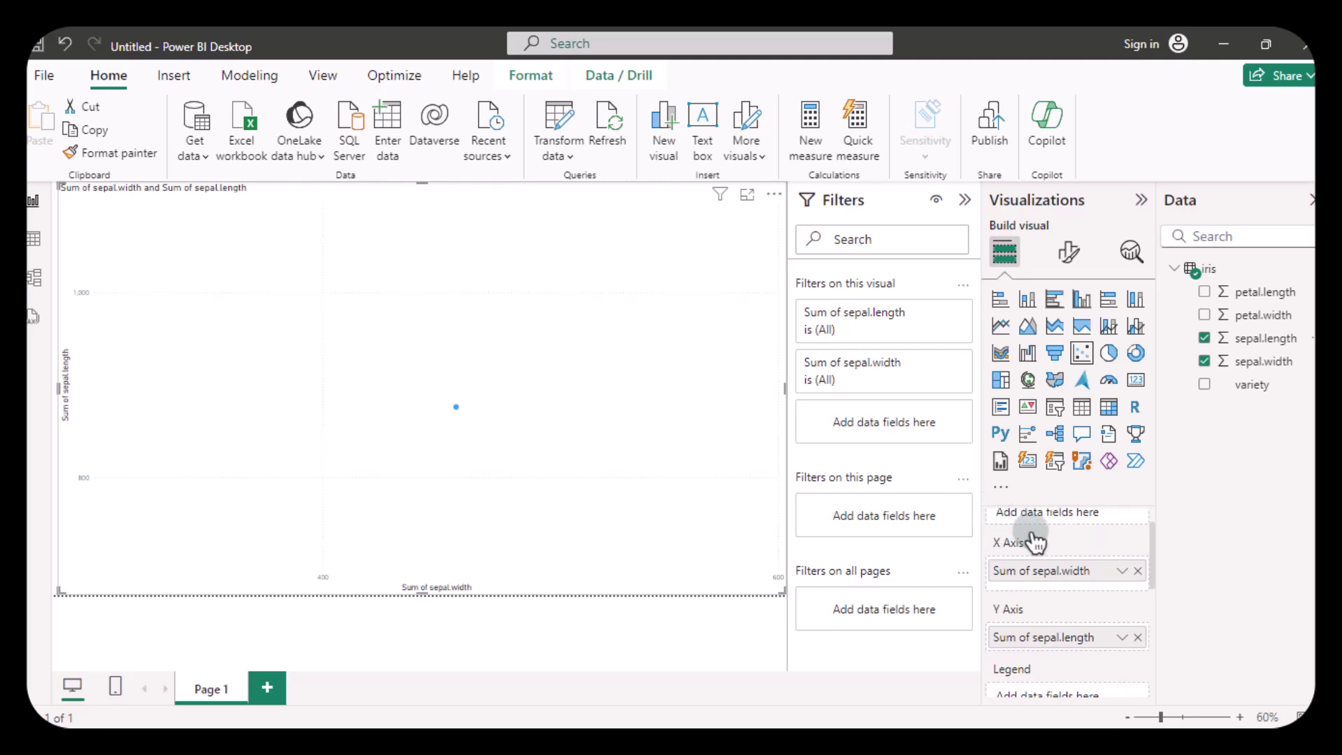
Step: Set sepal.length on the Y axis to Average and sepal.width on the X axis to Don't summarize
click(1122, 570)
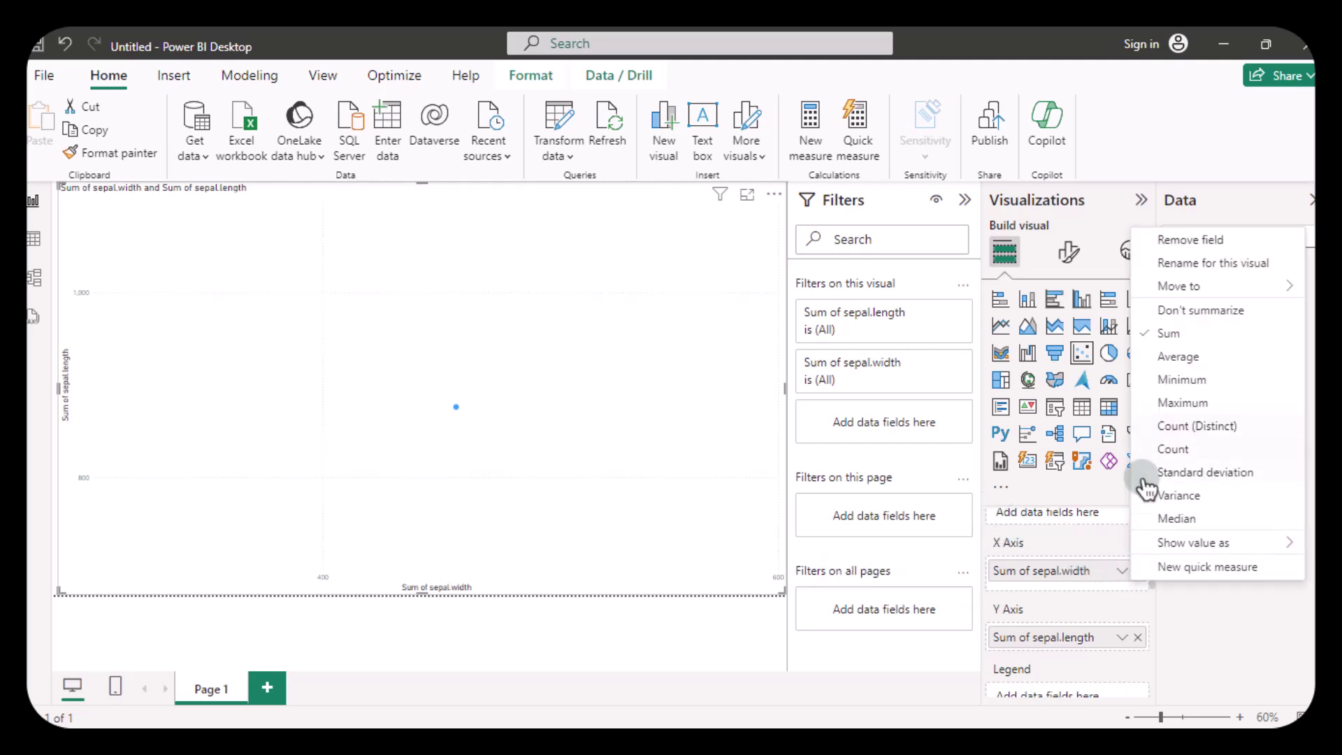
click(1168, 352)
click(1120, 637)
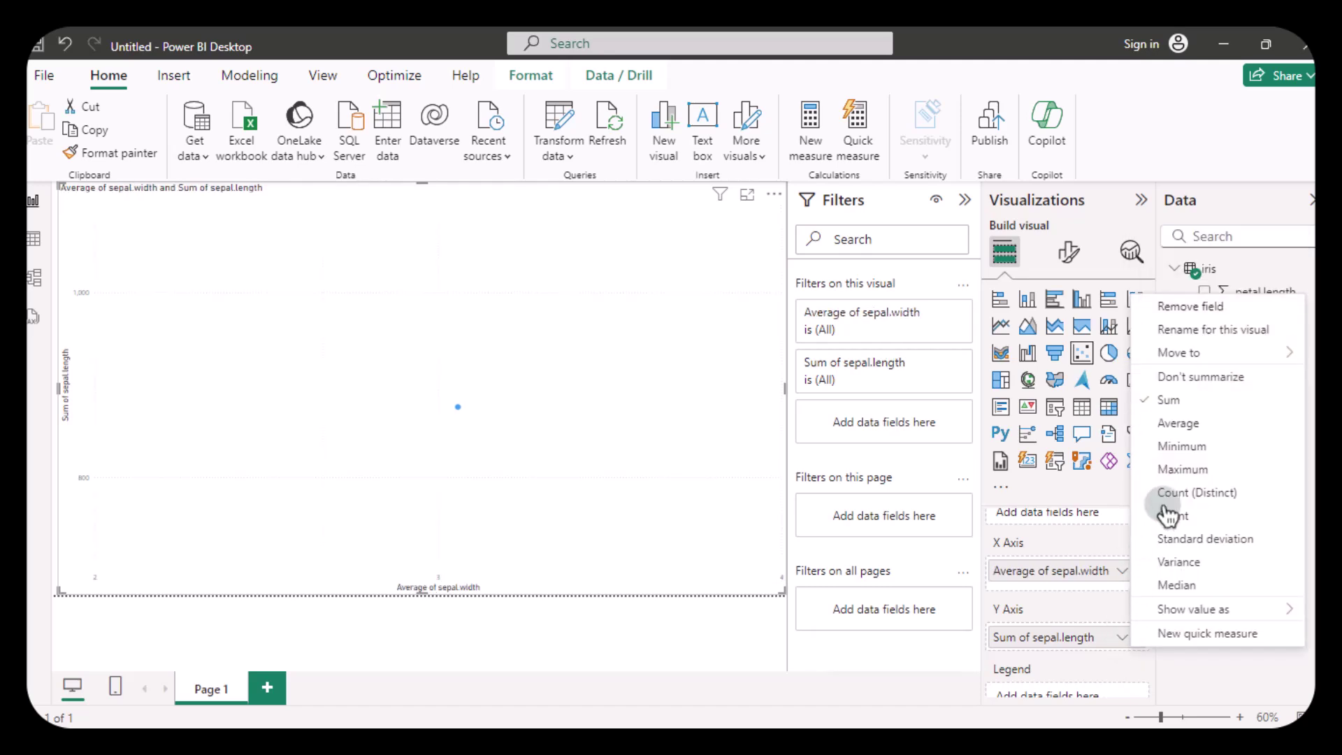
click(1181, 424)
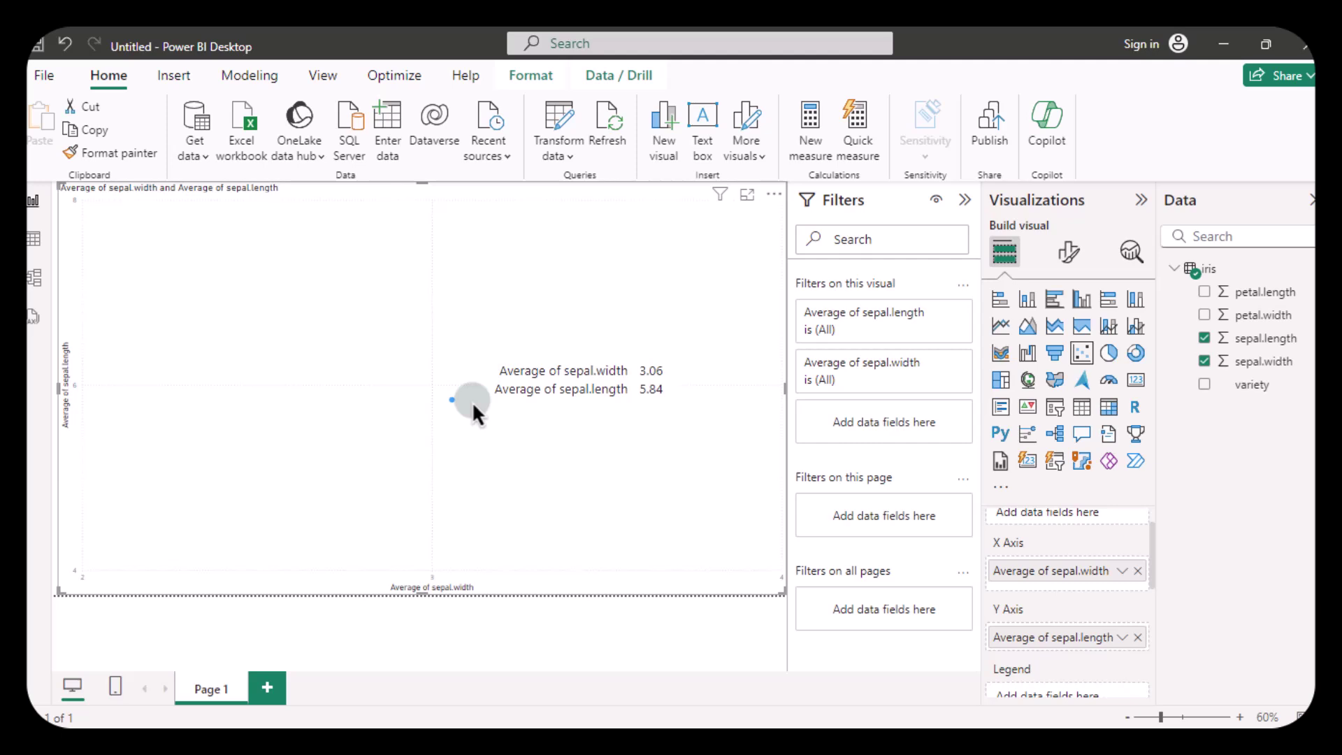
click(1122, 572)
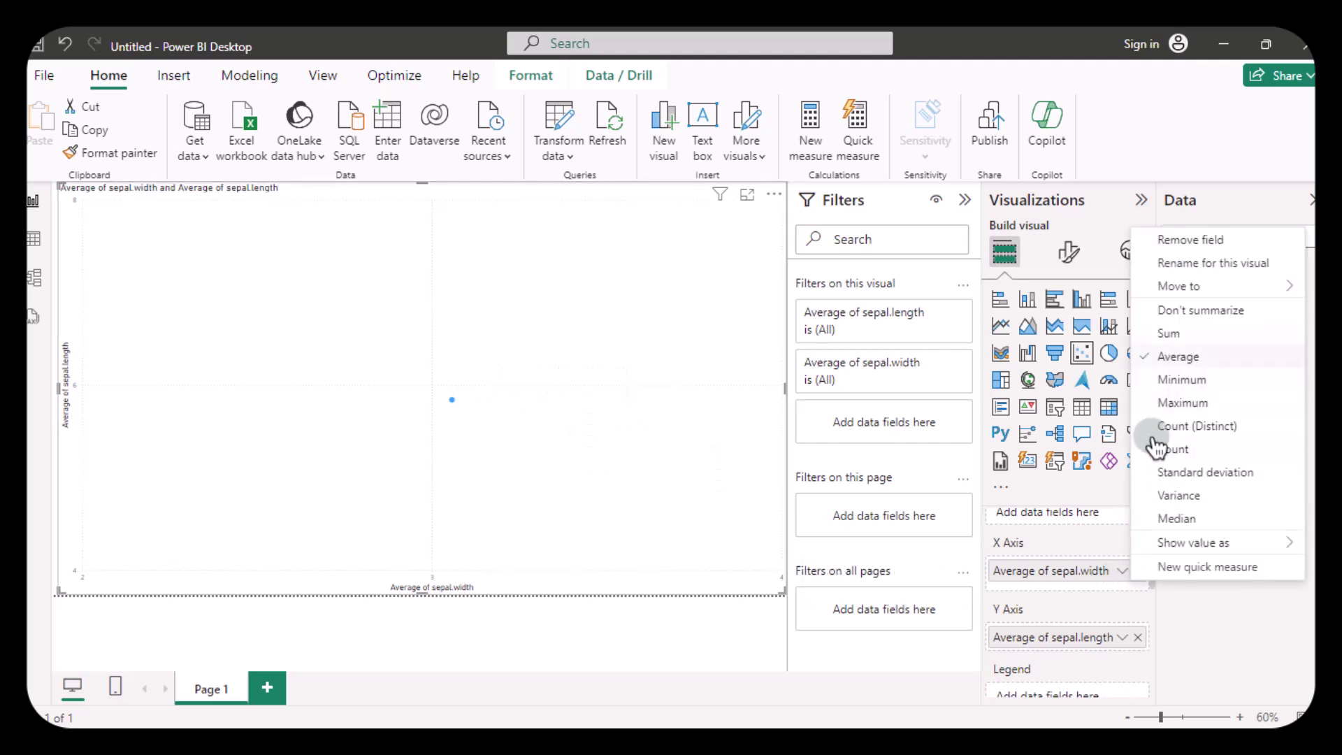
click(1184, 312)
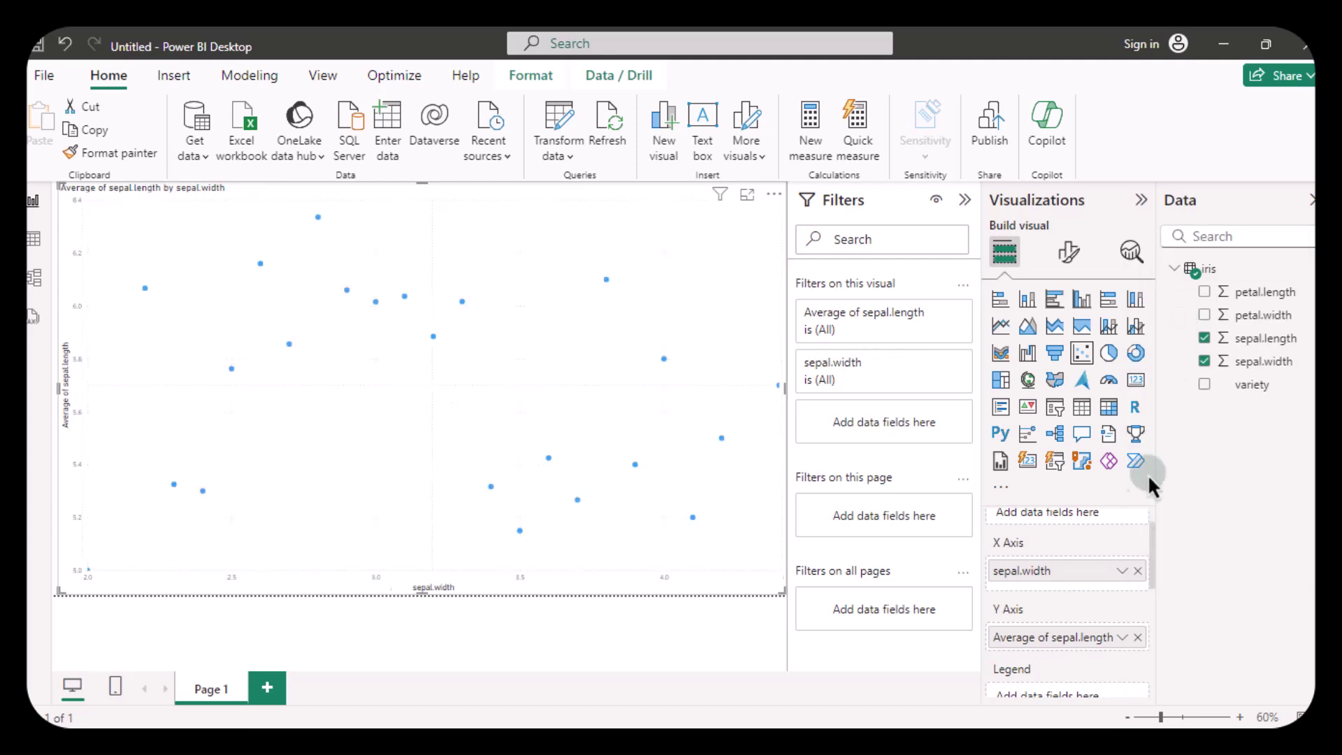
Step: Set the Y-axis sepal.length field to Don't summarize
click(1121, 636)
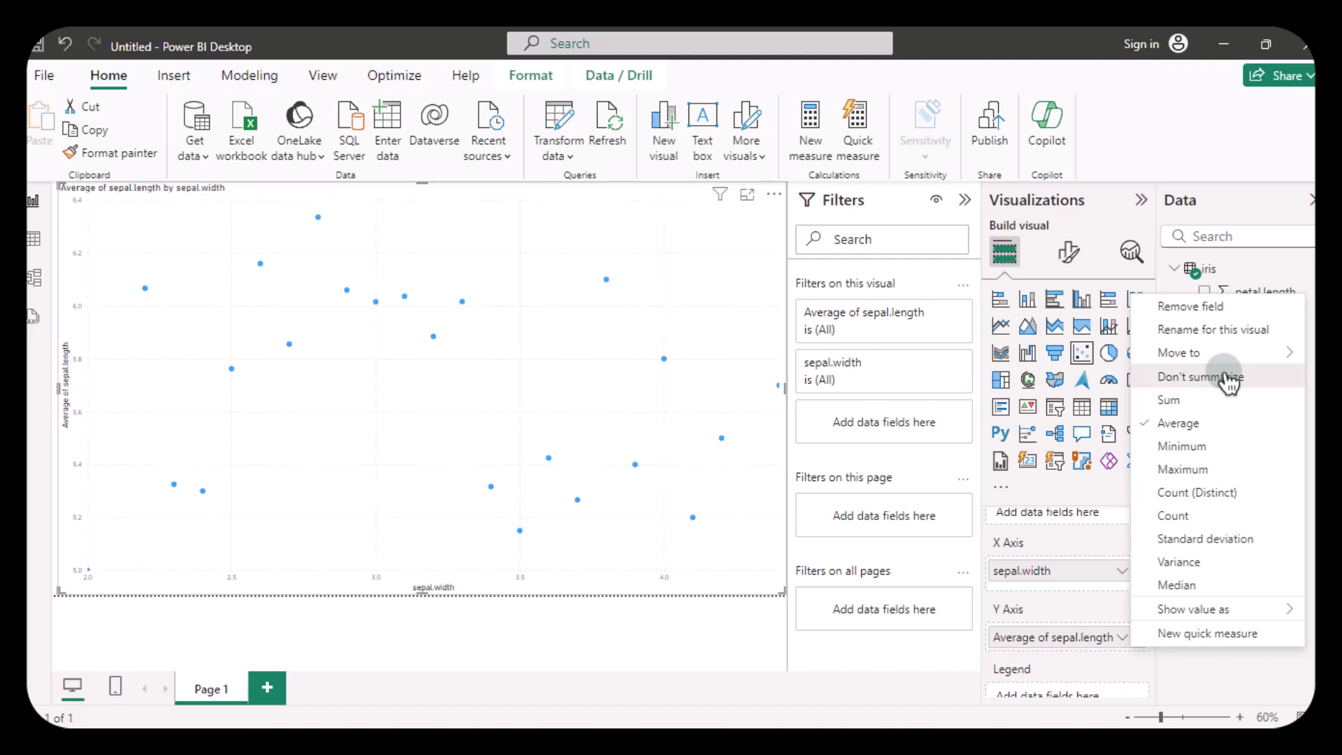
click(1228, 378)
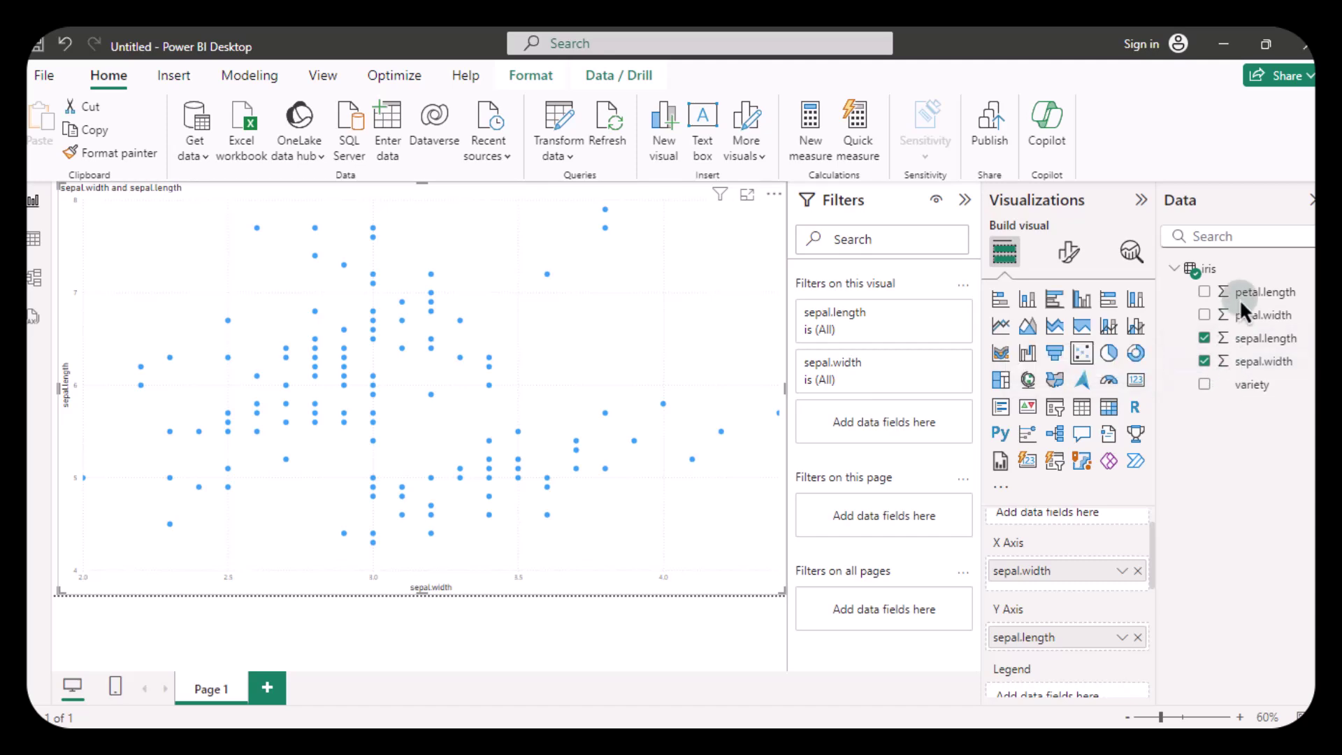
Step: Open the iris table's query in Power Query Editor via Edit query
right_click(1245, 276)
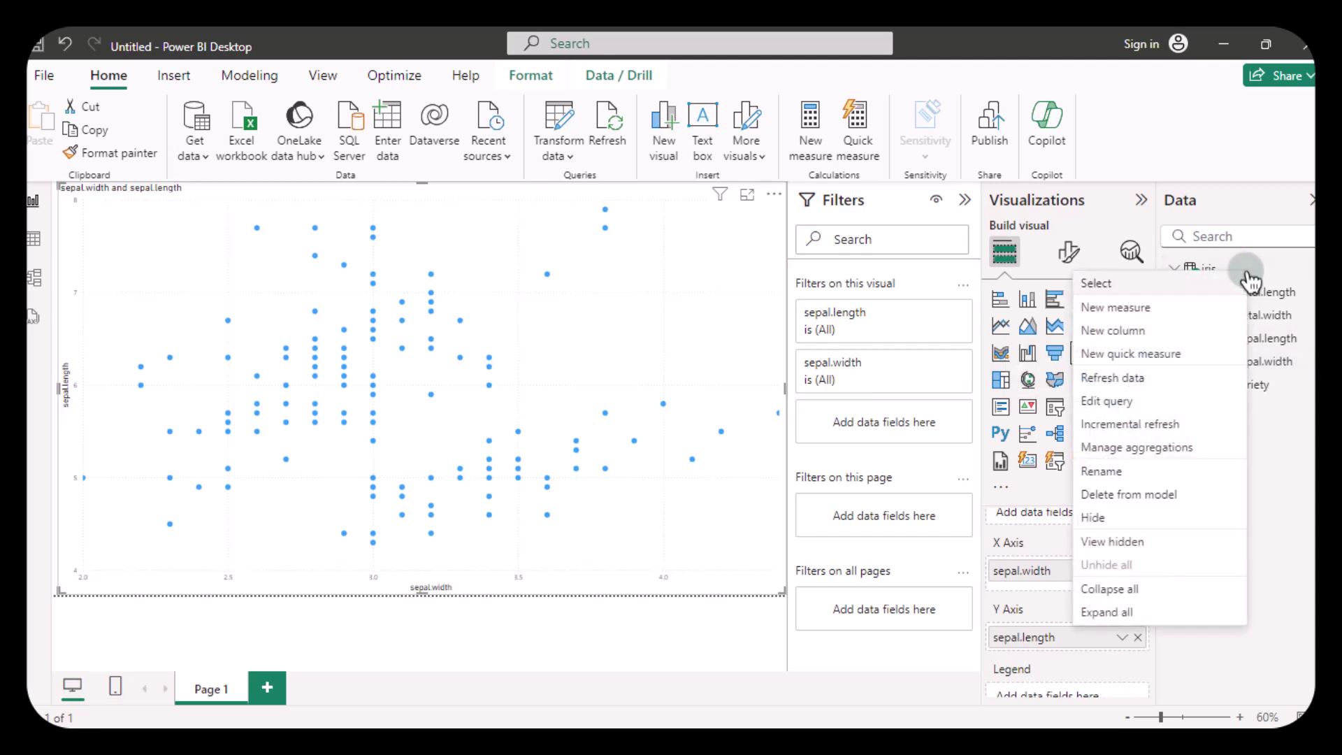
click(1112, 416)
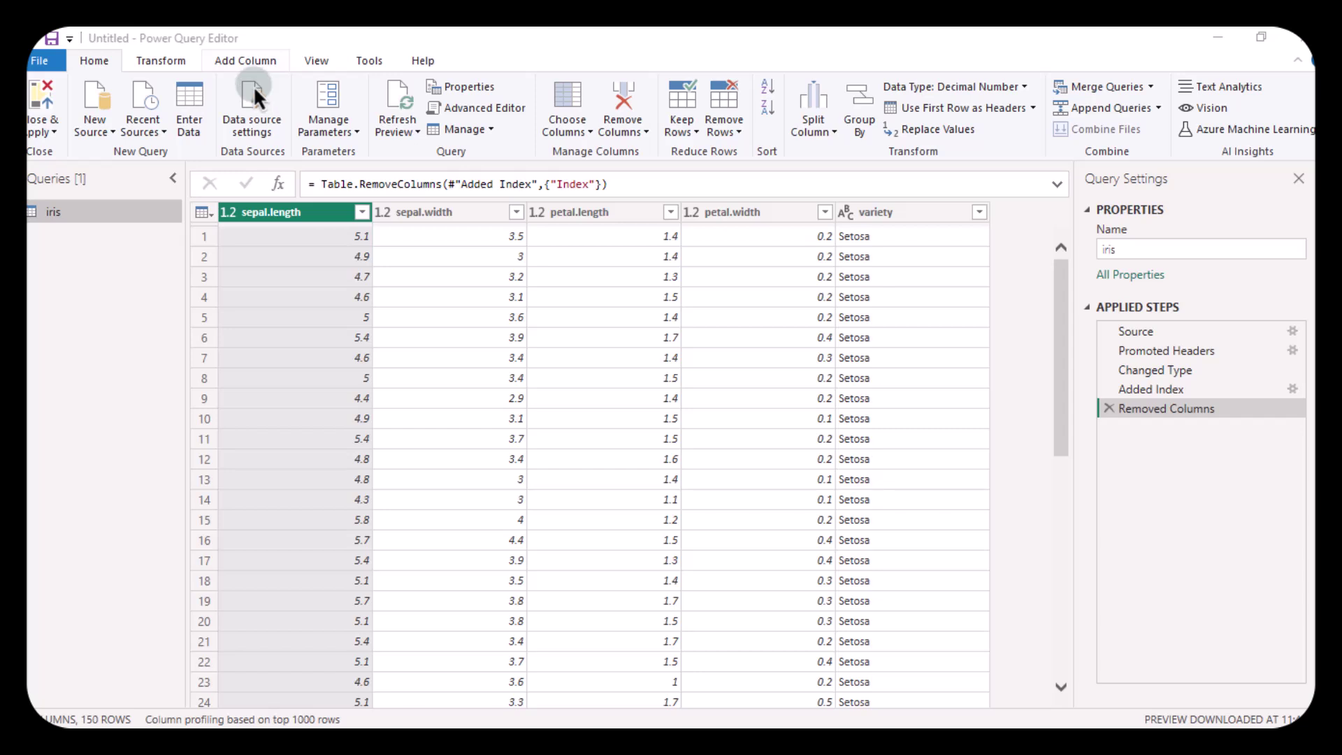
Step: Add a 0-based Index column to the iris query, then Close & Apply
click(249, 63)
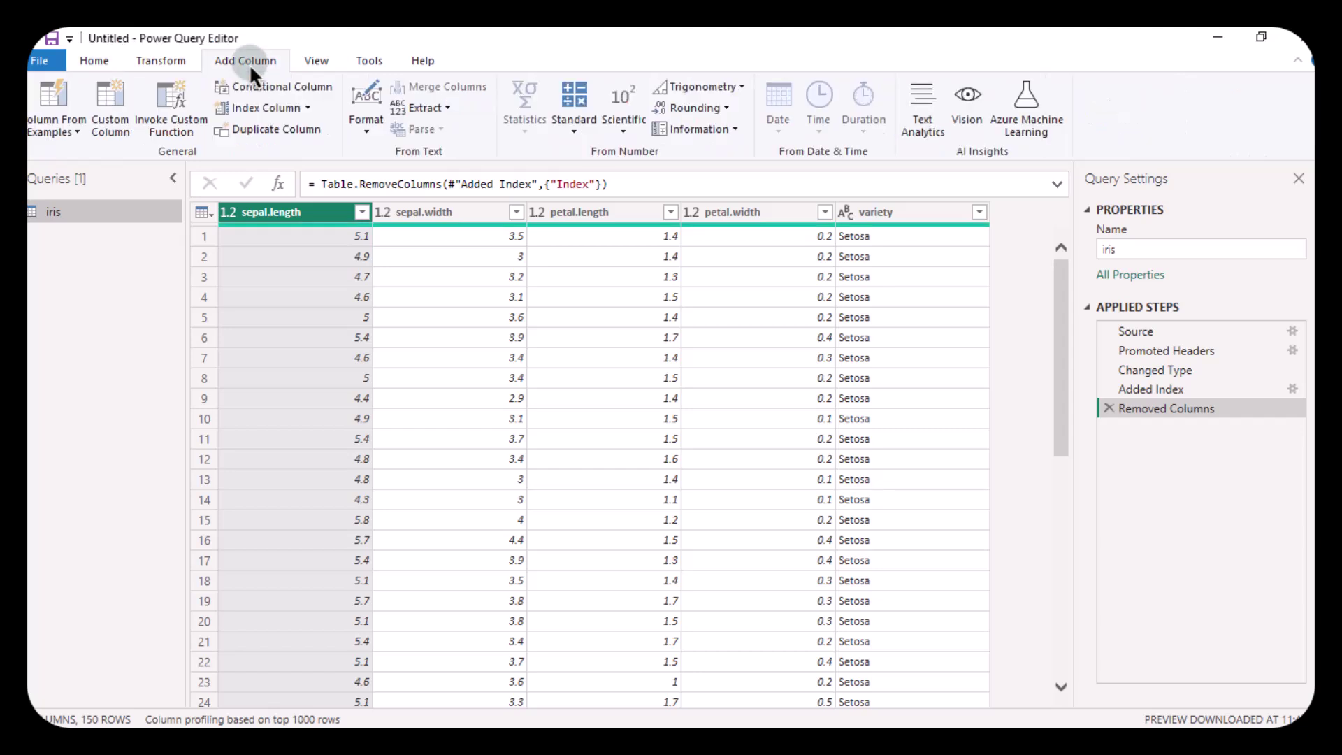
click(267, 112)
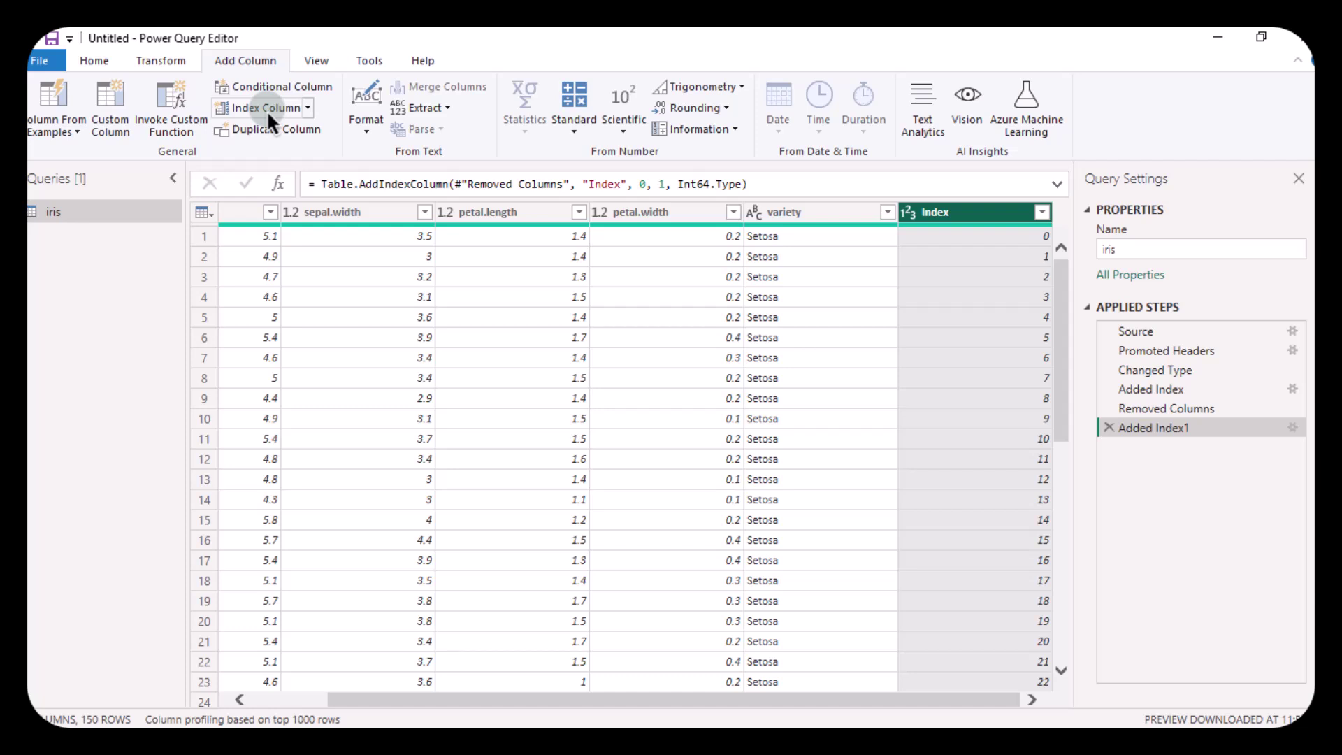
click(90, 63)
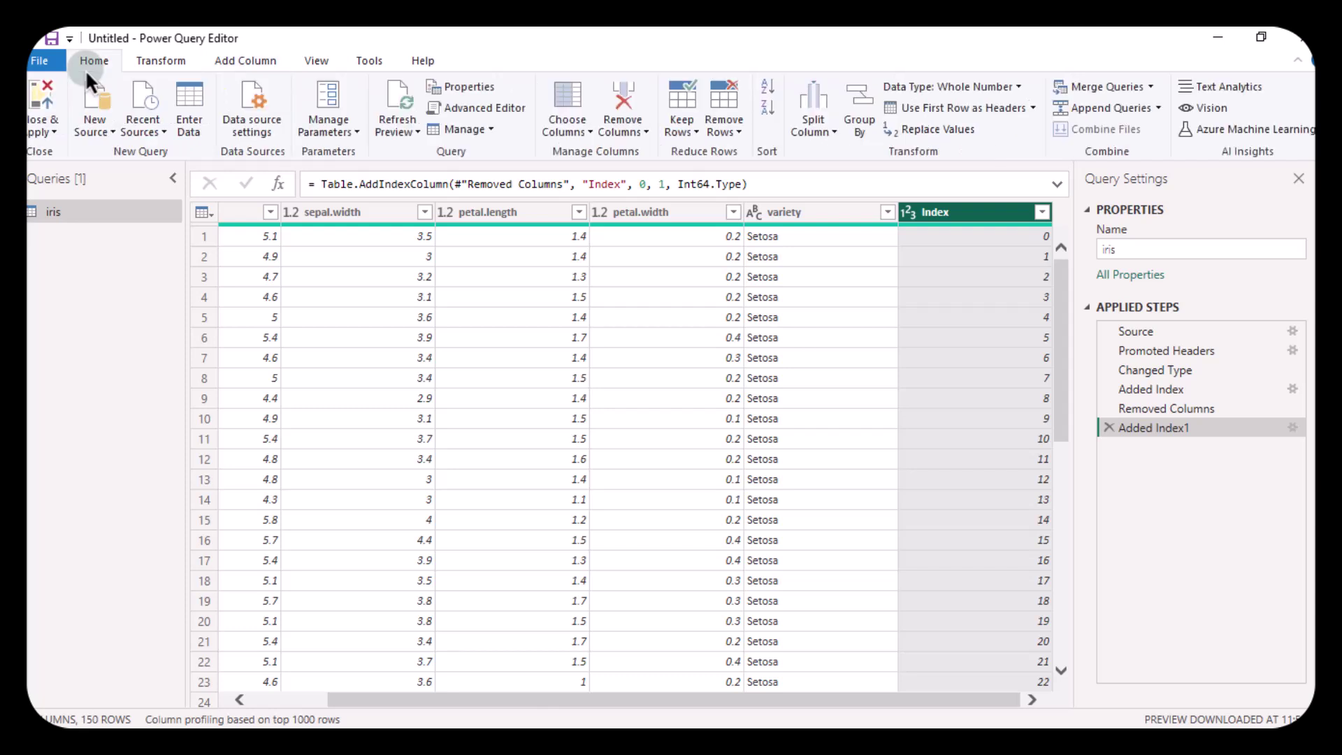
click(31, 132)
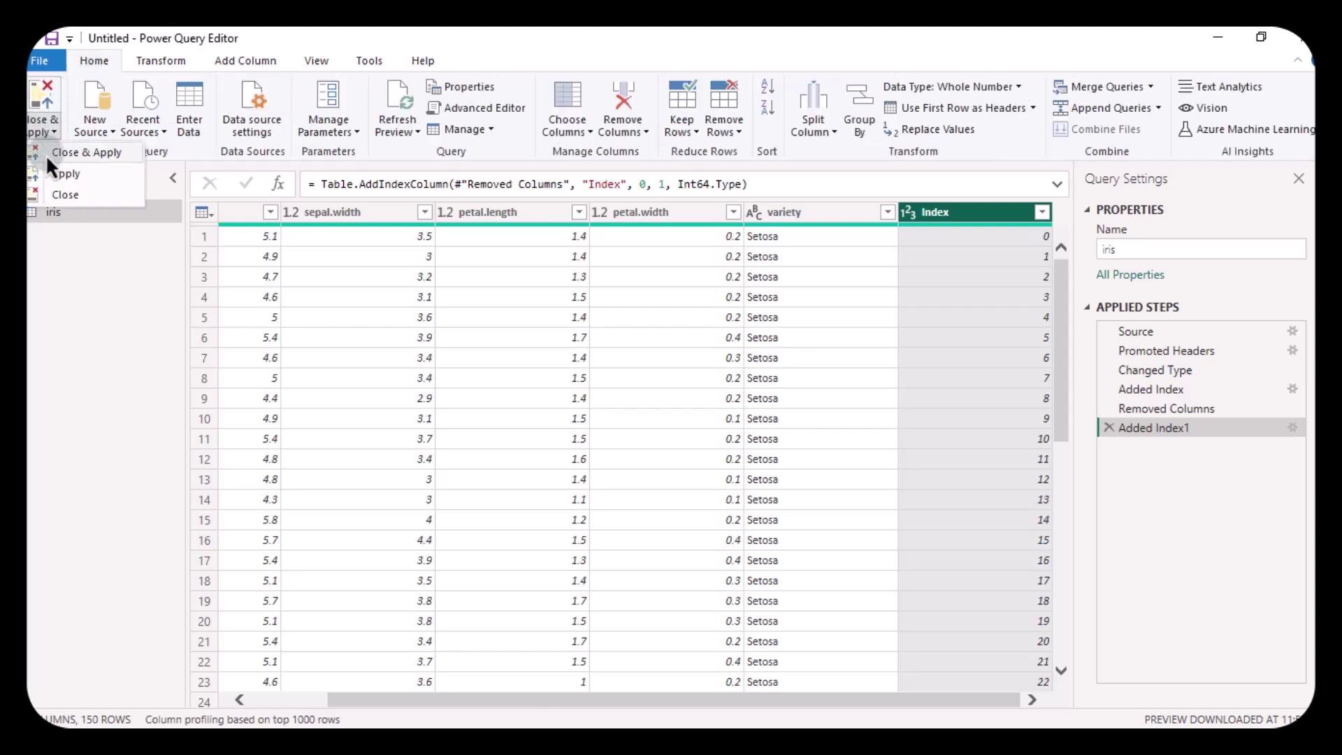
click(45, 154)
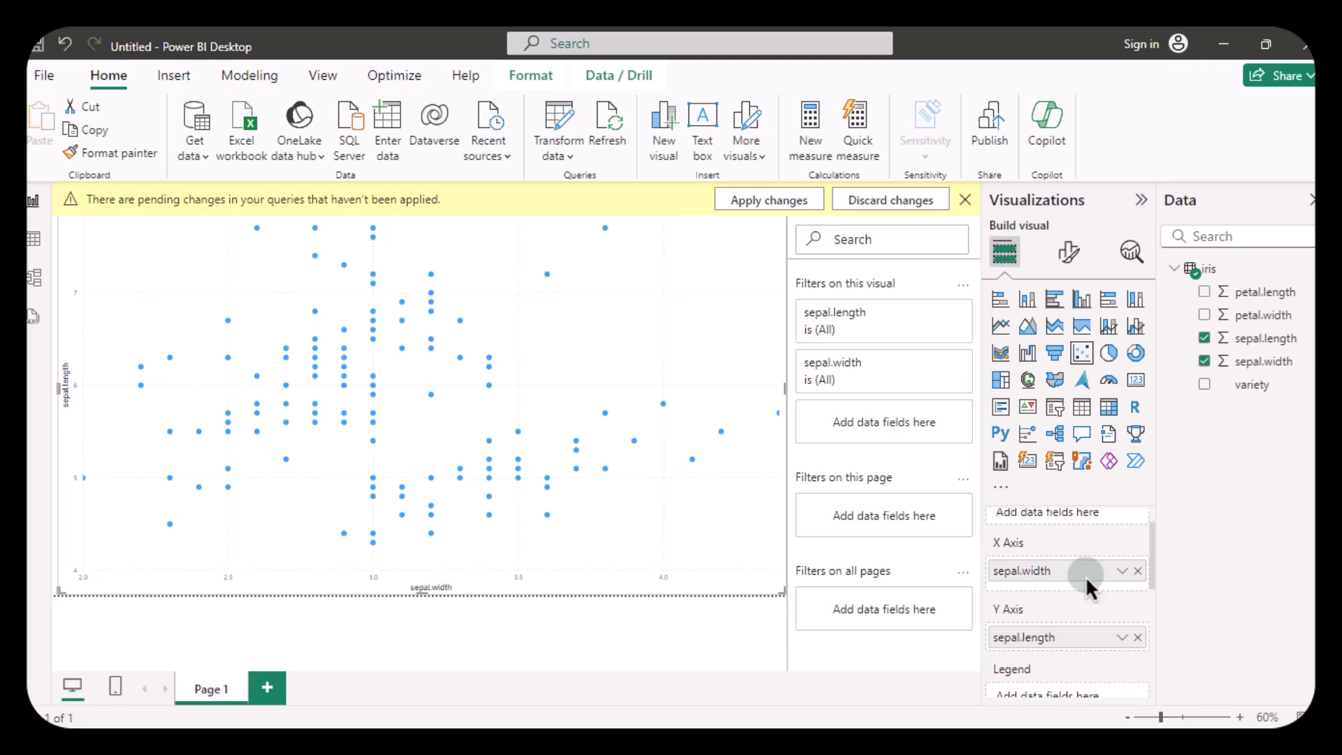
Step: Apply the pending query changes and put Index in the scatter chart's Values well
click(782, 205)
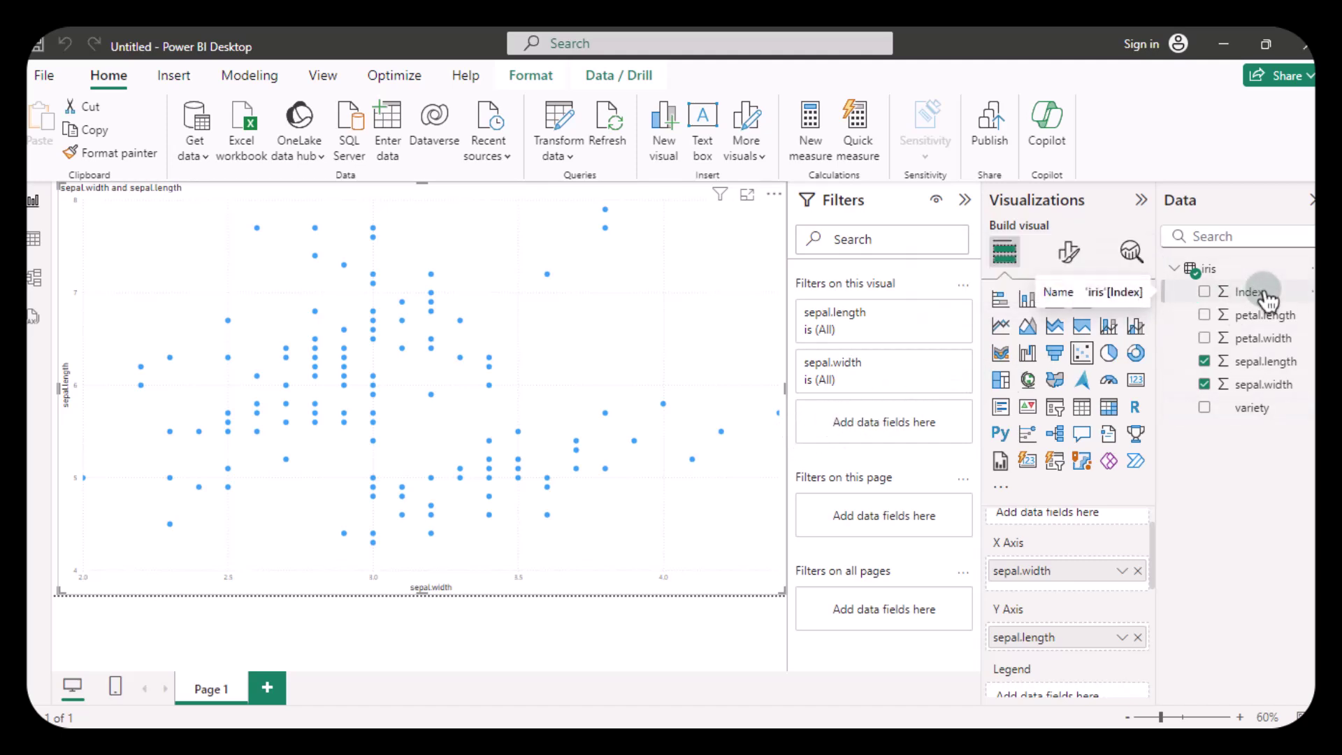
drag(1267, 300, 1093, 515)
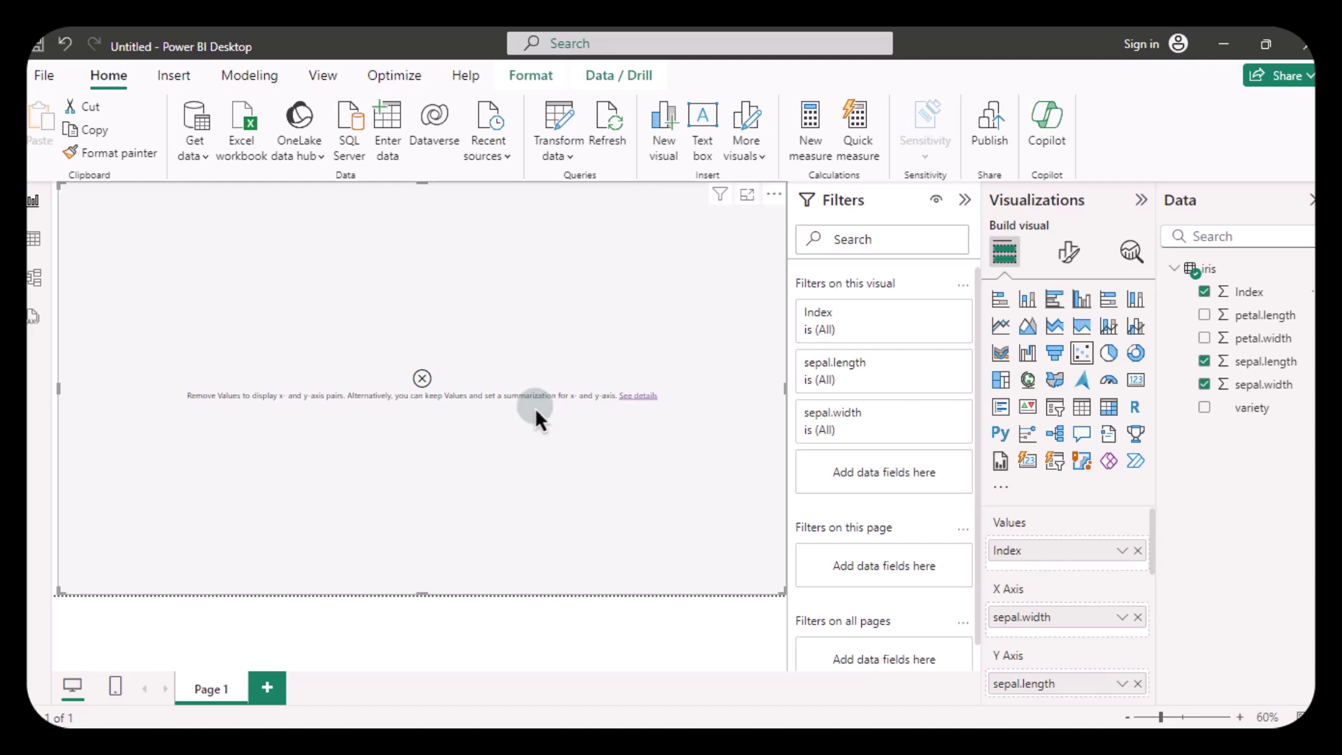
Step: Set both sepal.width on X Axis and sepal.length on Y Axis to Sum
click(1122, 618)
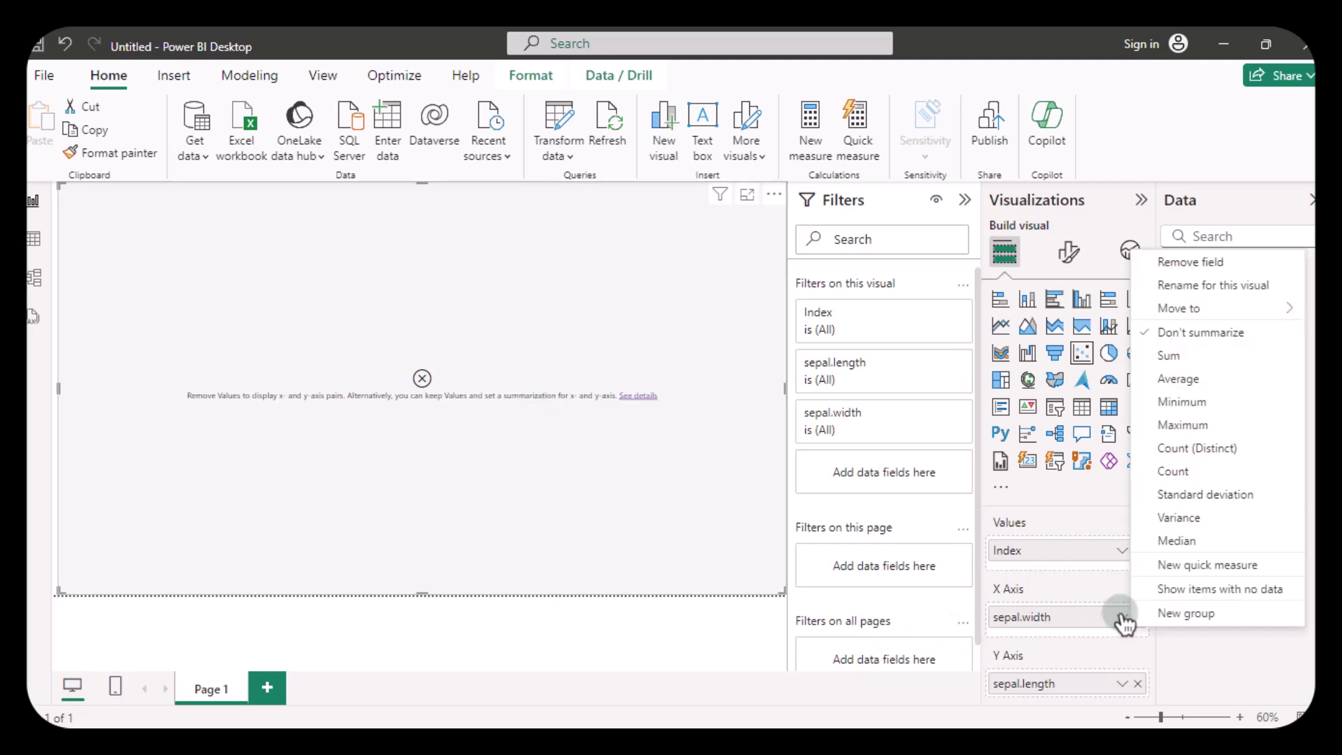
click(1181, 357)
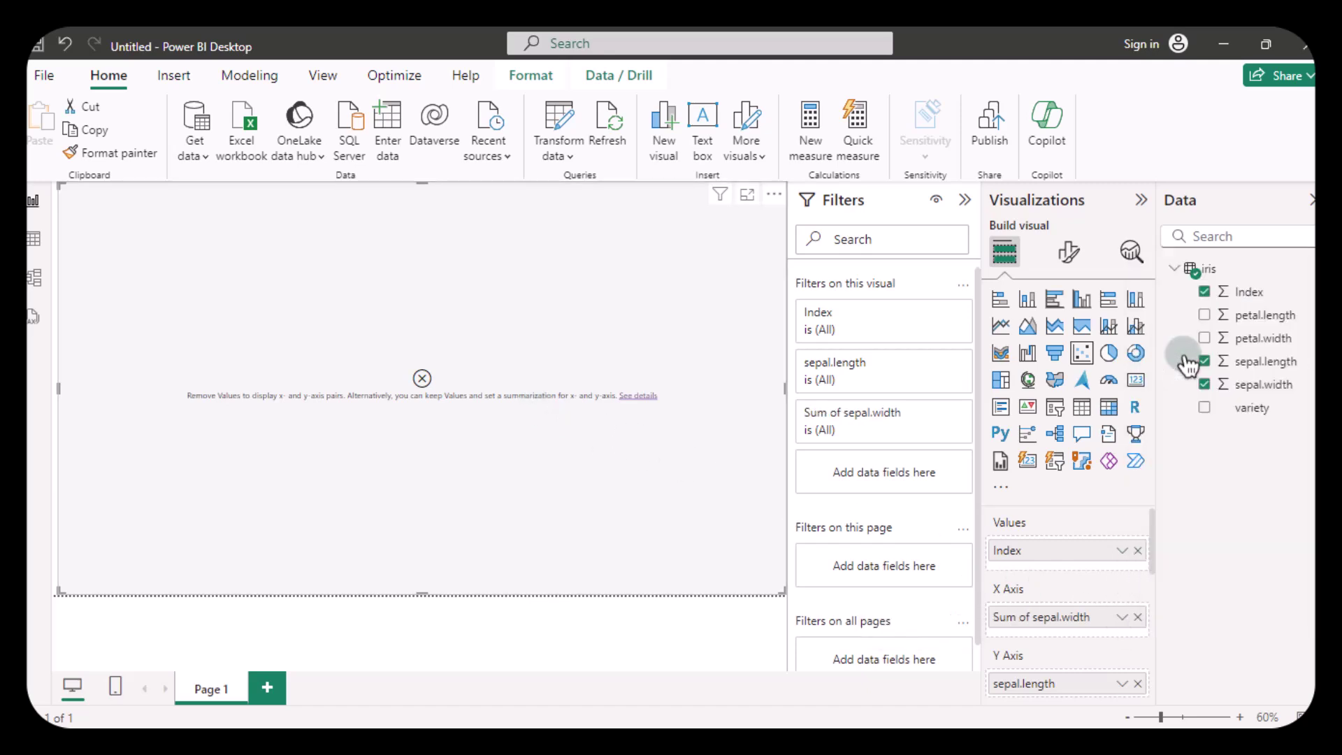
click(1122, 685)
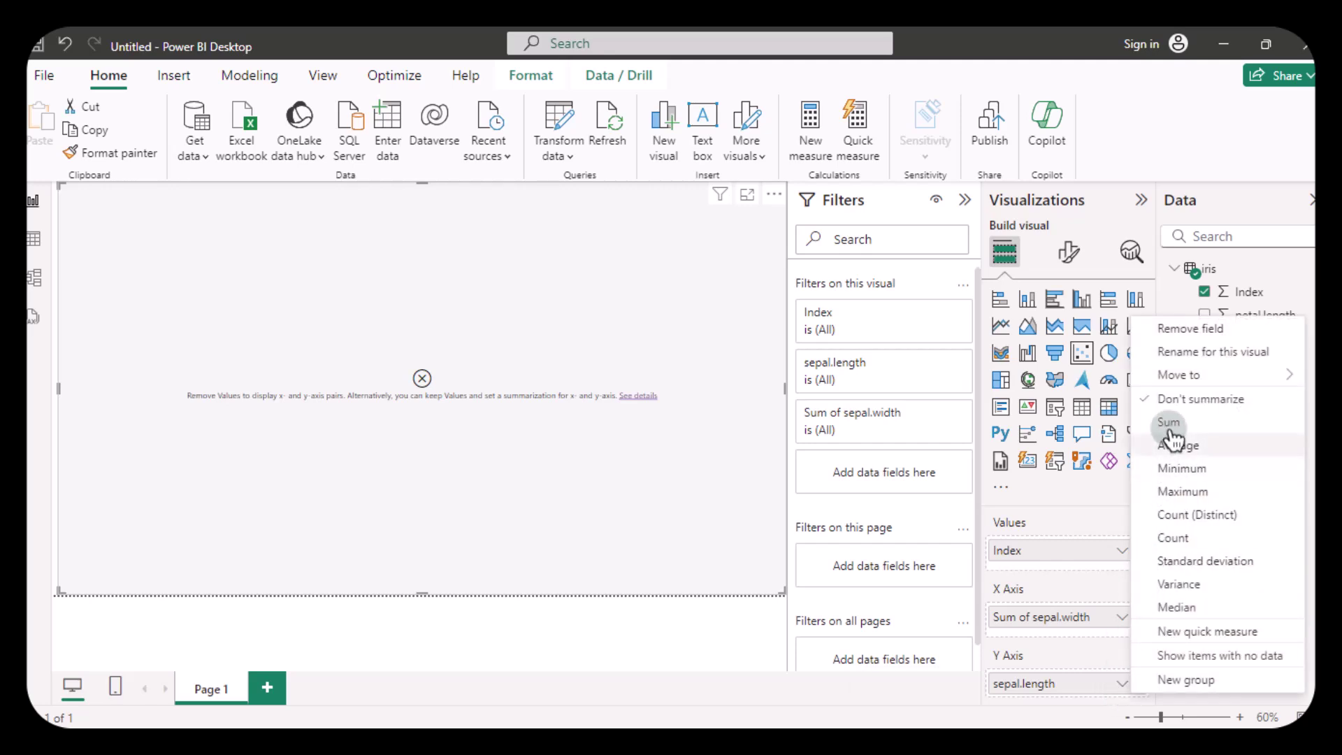
click(1168, 425)
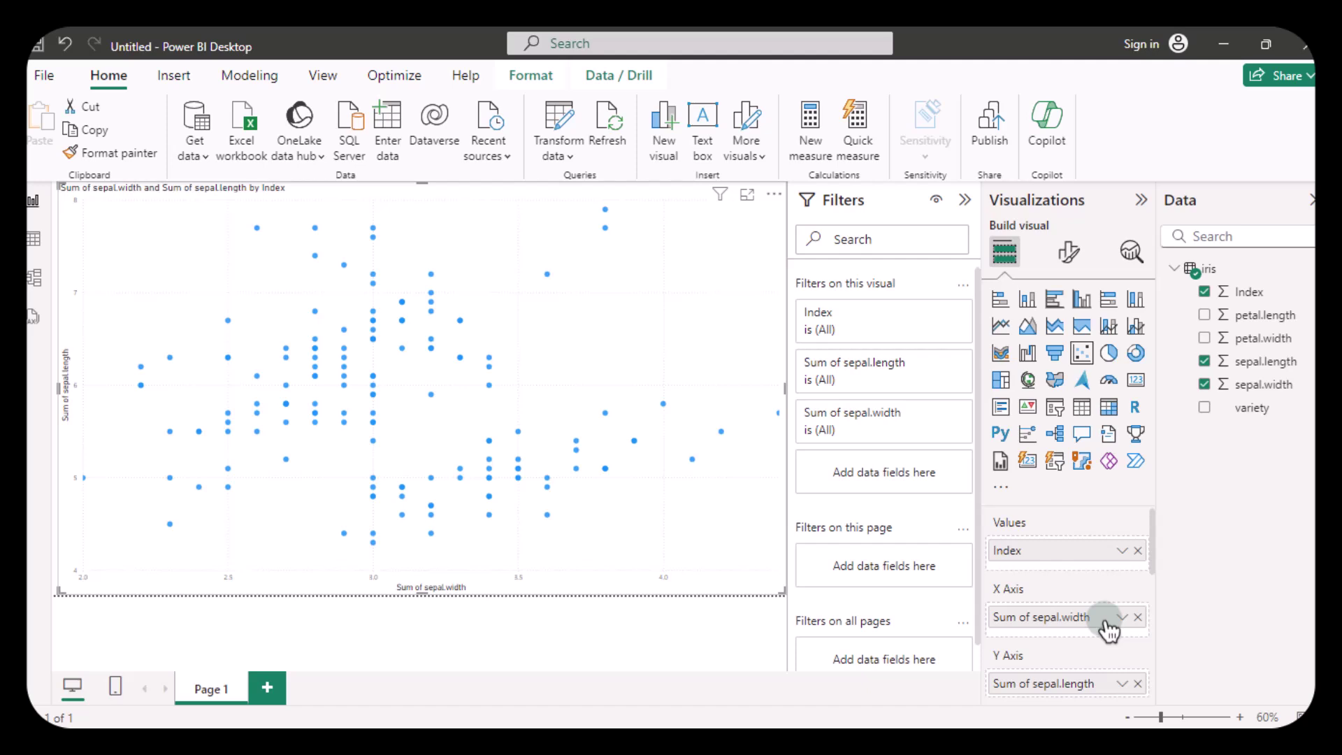
Step: Put variety in the scatter chart's Legend well to colour points by Setosa, Versicolor, Virginica
scroll(1105, 625, down, 3)
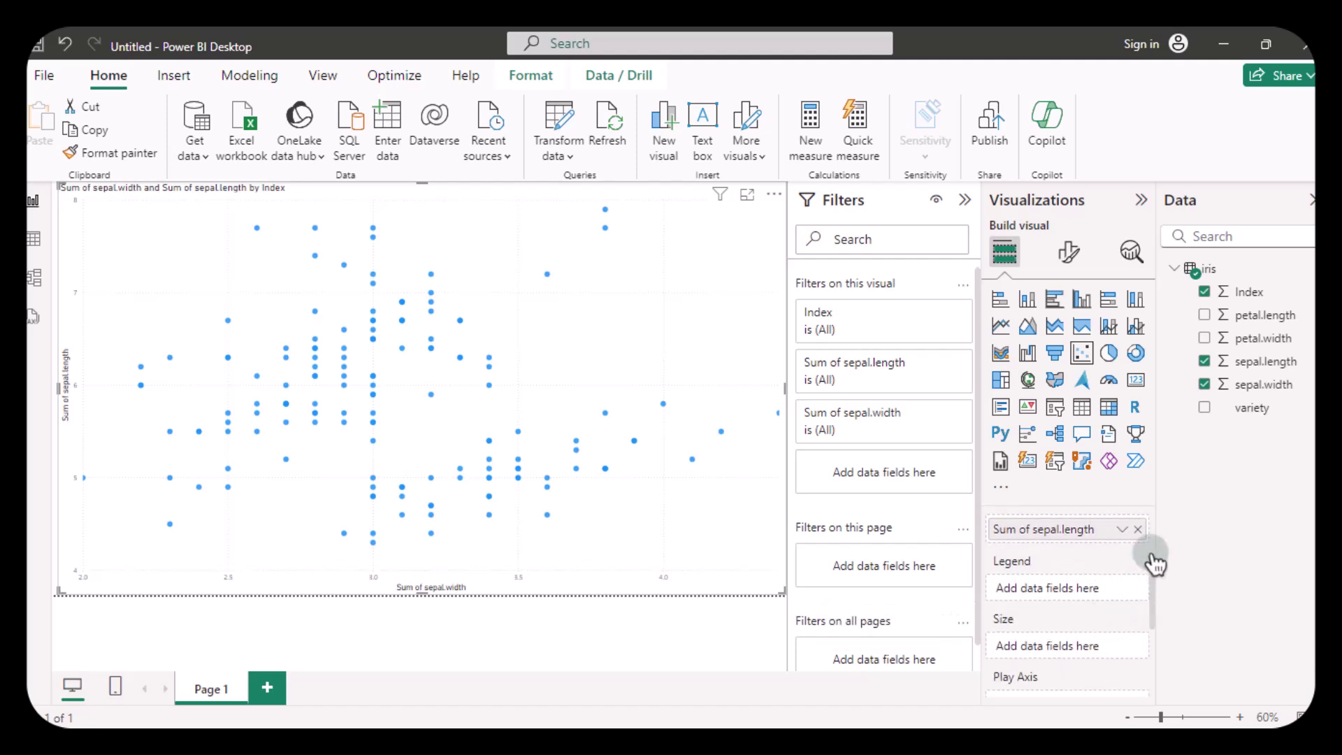
drag(1251, 408, 1087, 615)
drag(1083, 589, 1084, 591)
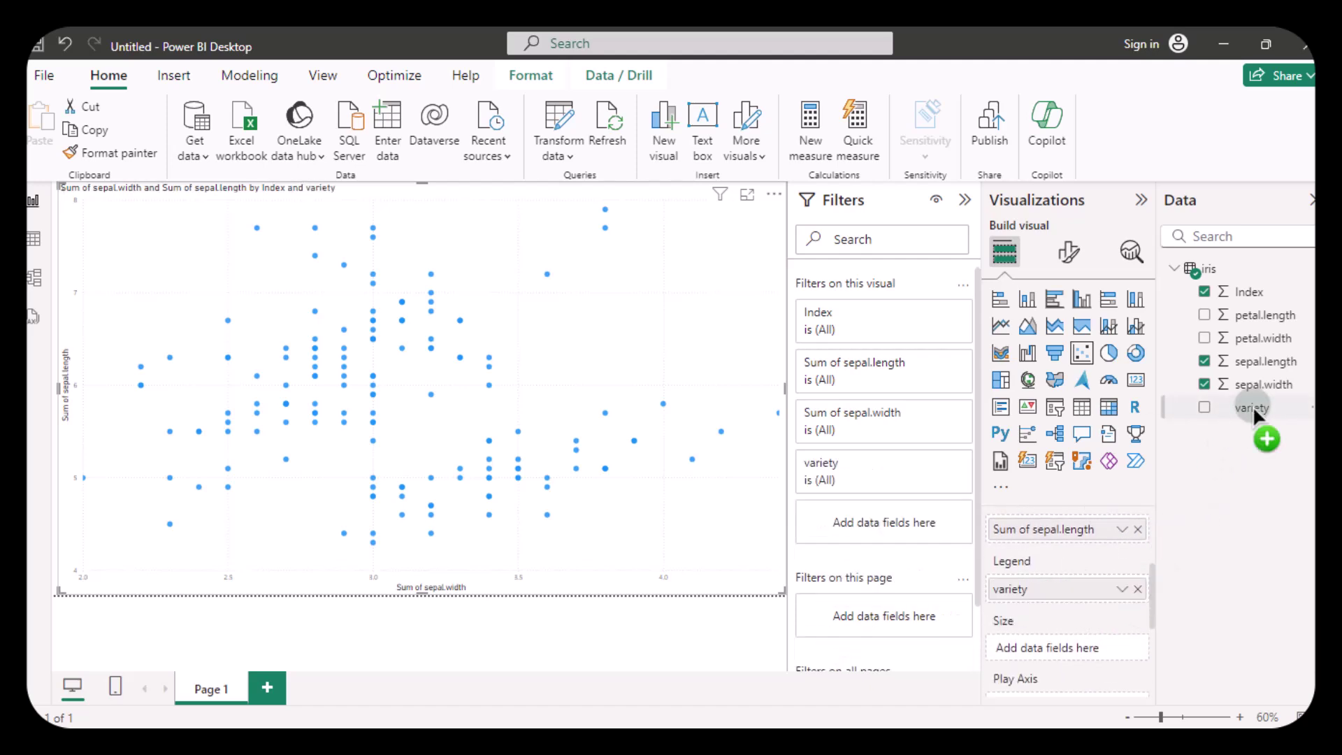